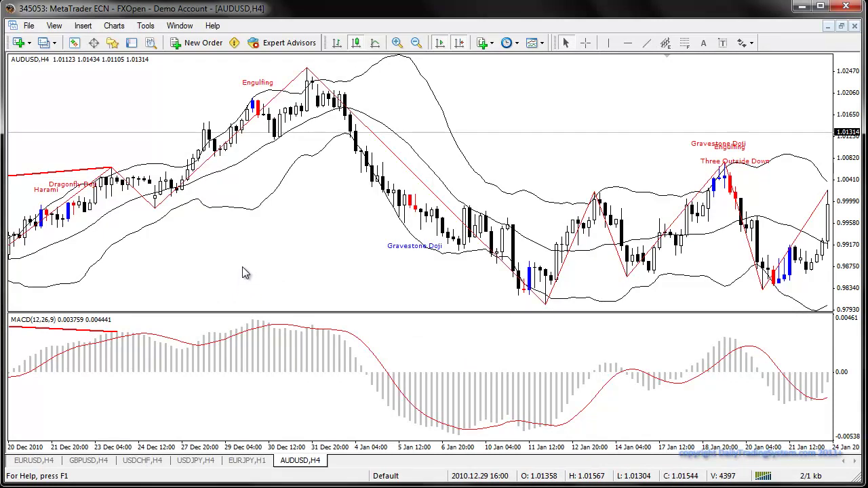
Place a vertical line on the AUDUSD H4 chart at the 2010.11.23 20:00 candle, where the blue divergence line ends.
left_click_drag(196, 248, 415, 240)
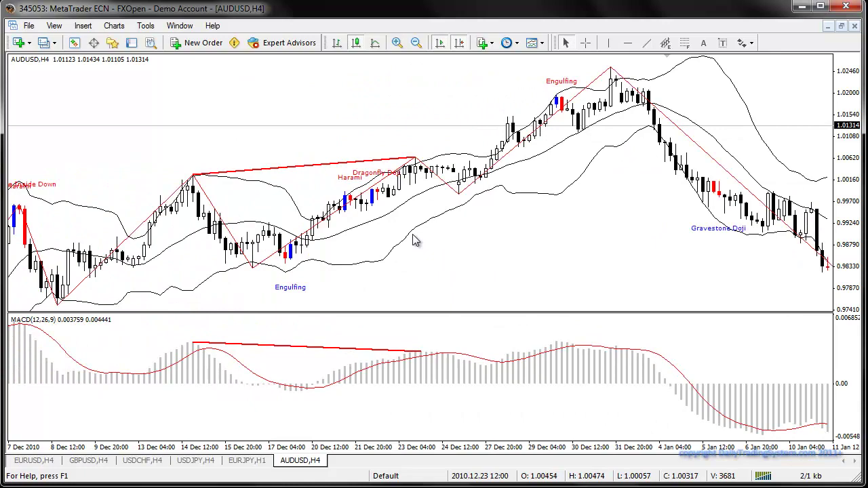
mouse_move(178, 277)
left_mouse_down()
mouse_move(524, 232)
mouse_move(582, 237)
left_mouse_up()
left_click_drag(382, 255, 546, 226)
left_click_drag(283, 269, 597, 242)
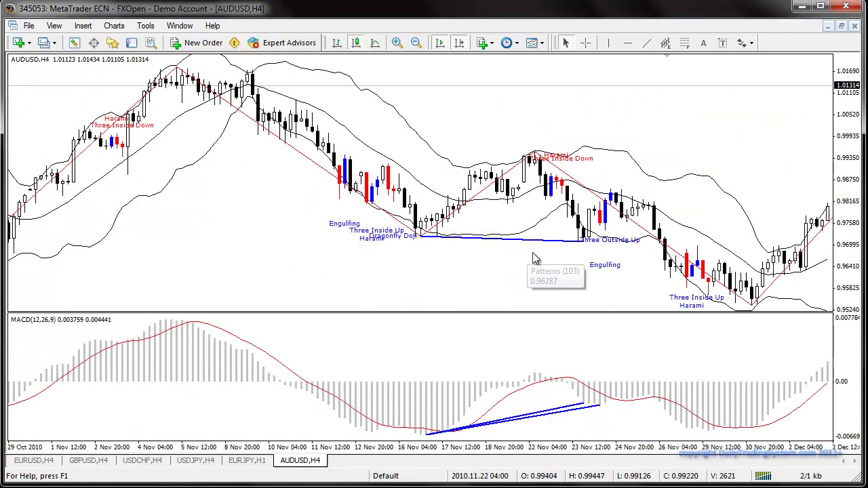
left_click_drag(699, 261, 601, 266)
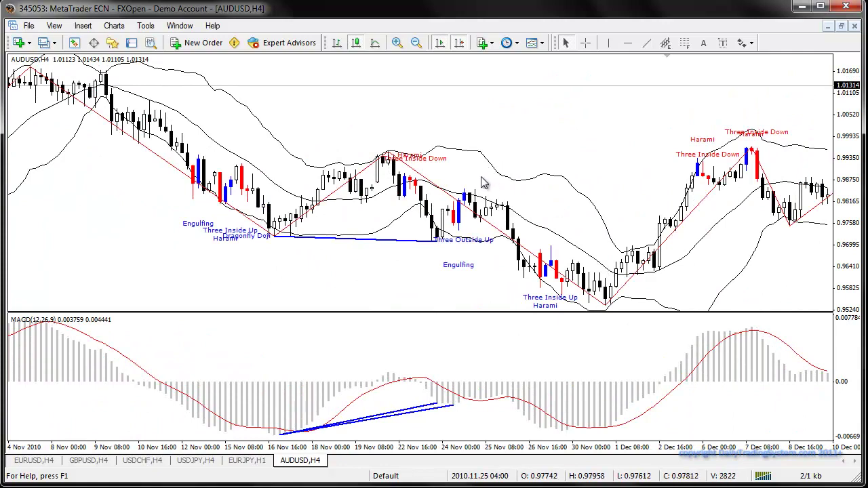
left_click(608, 43)
left_click_drag(429, 189, 441, 195)
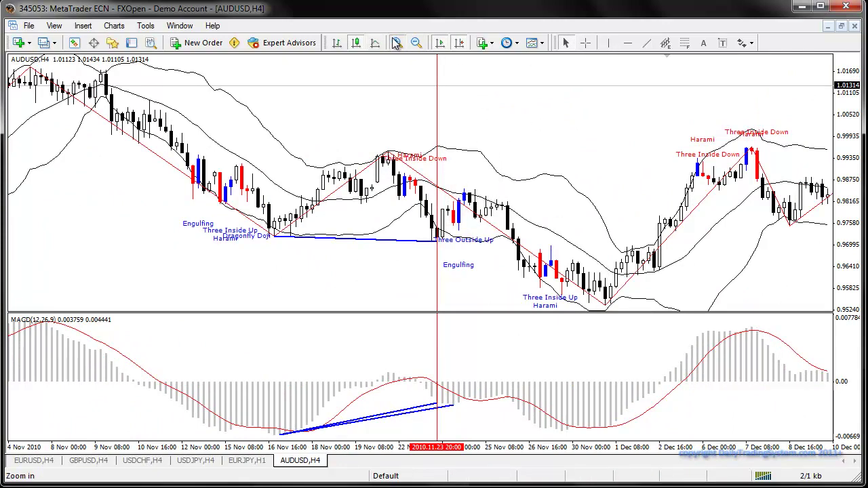
Remove the MACD indicator window from the AUDUSD H4 chart.
left_click(398, 43)
left_click(398, 43)
left_click_drag(662, 155, 343, 202)
scroll(342, 202, "up", 10)
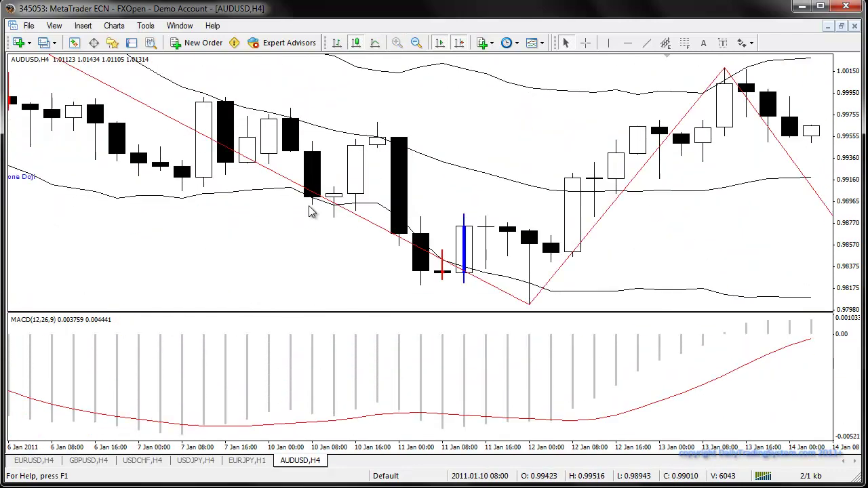
right_click(290, 365)
left_click(292, 382)
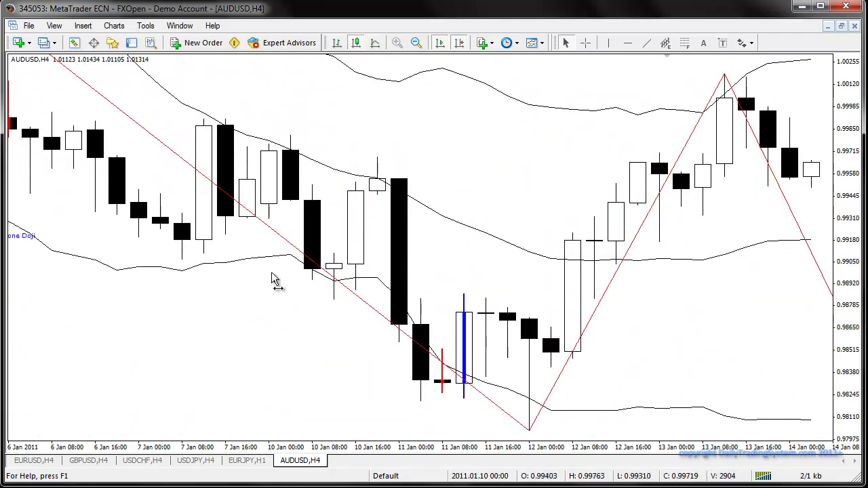
Move the vertical line back to the 2010.11.23 04:00 candle.
scroll(349, 292, "up", 5)
scroll(349, 294, "up", 10)
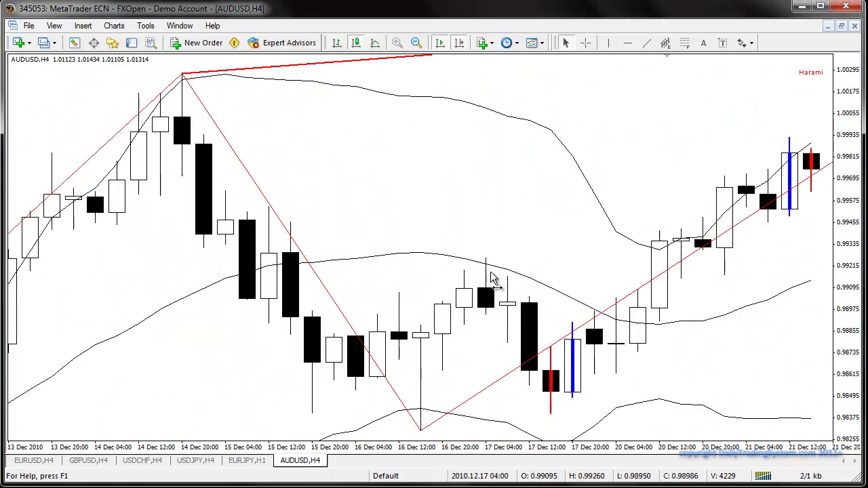
scroll(542, 272, "up", 10)
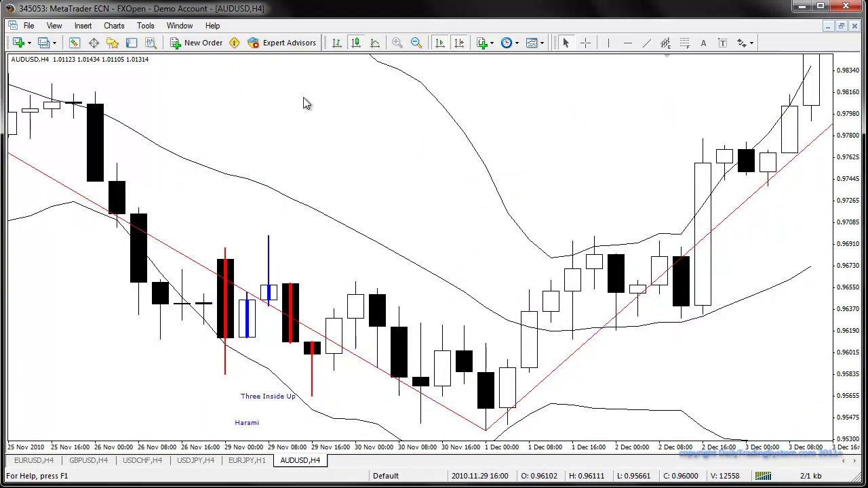
left_click(439, 43)
scroll(475, 223, "up", 10)
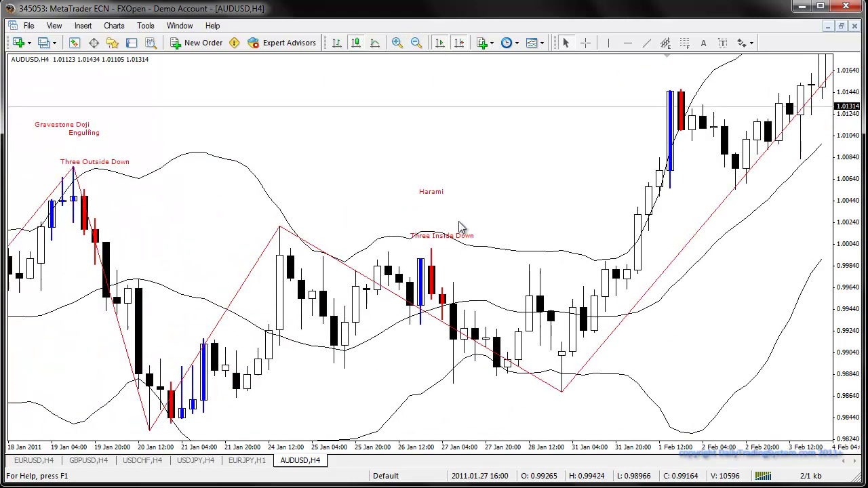
scroll(252, 249, "up", 10)
left_click_drag(201, 248, 303, 238)
scroll(304, 238, "up", 15)
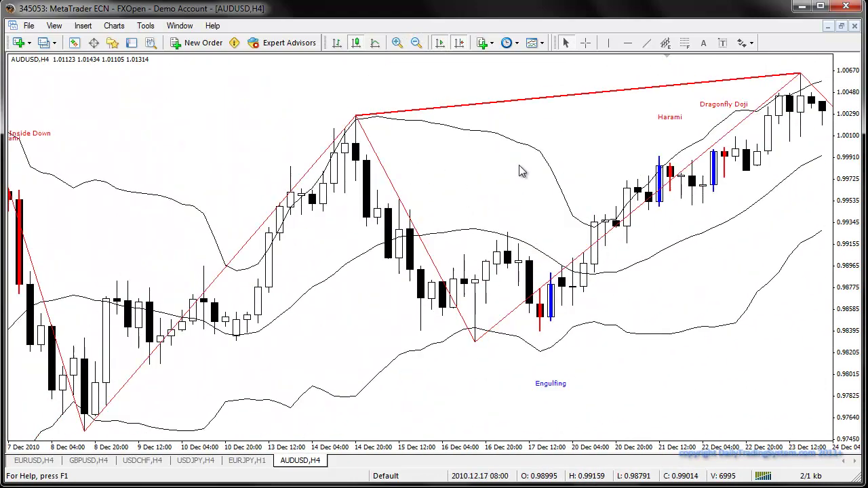
scroll(502, 176, "up", 15)
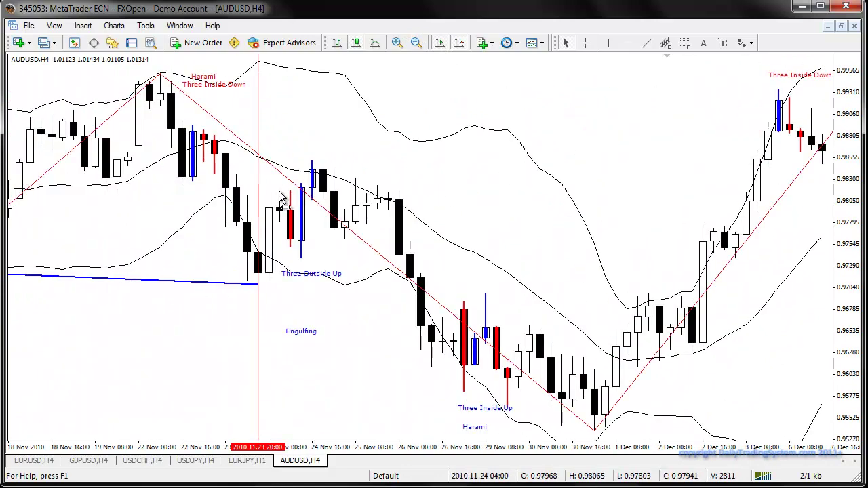
scroll(244, 201, "up", 5)
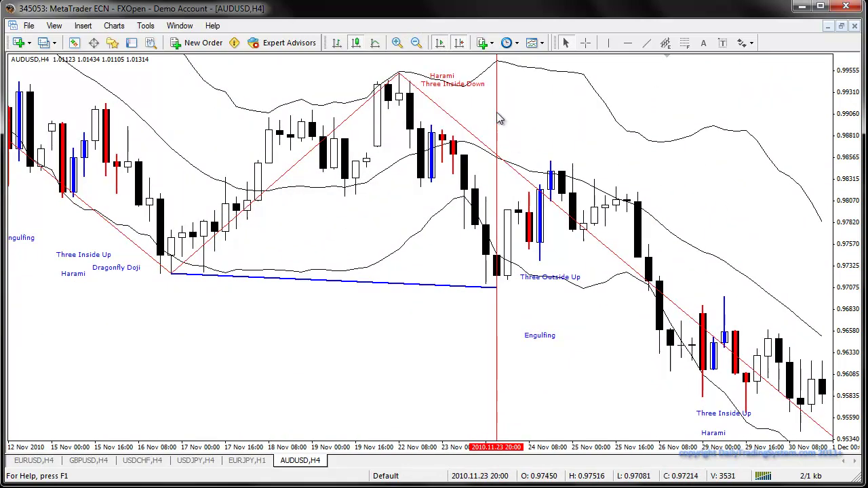
left_click_drag(499, 118, 460, 120)
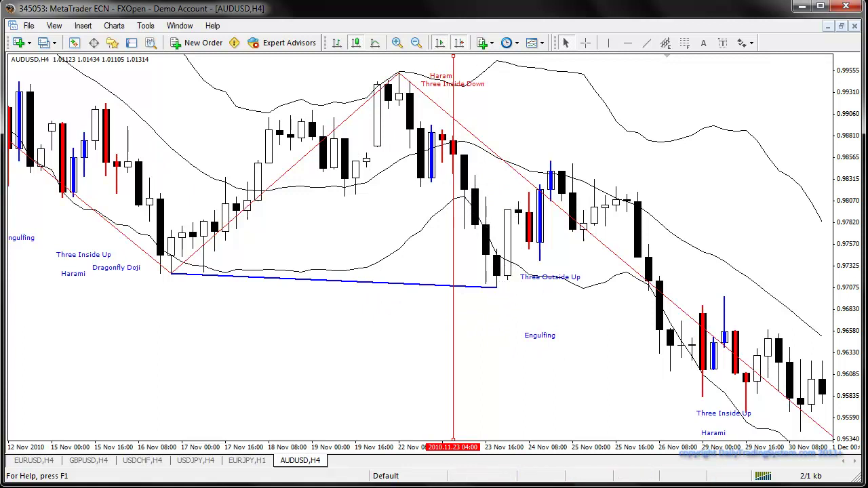
Annotate the falling candles just after the vertical line with a blue circle, ticks at their lows and a downward arrow.
mouse_move(462, 183)
left_mouse_down()
mouse_move(519, 262)
mouse_move(460, 198)
mouse_move(475, 179)
left_mouse_up()
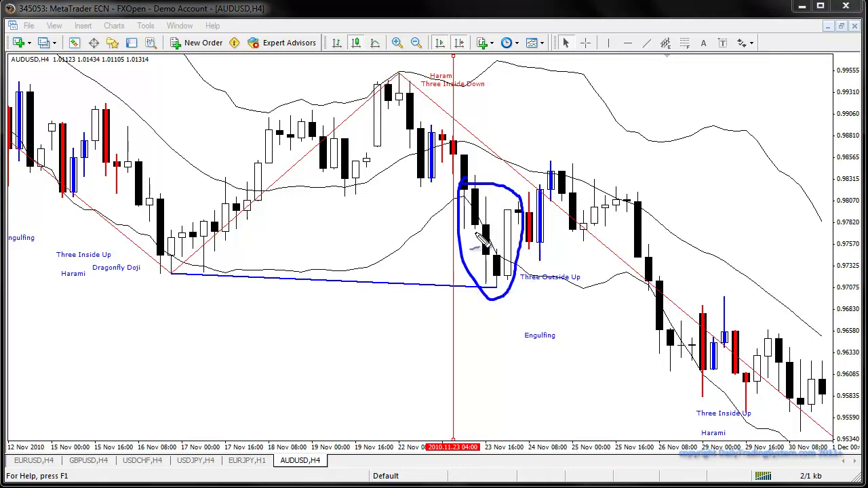
left_click_drag(474, 229, 474, 235)
left_click_drag(490, 296, 509, 290)
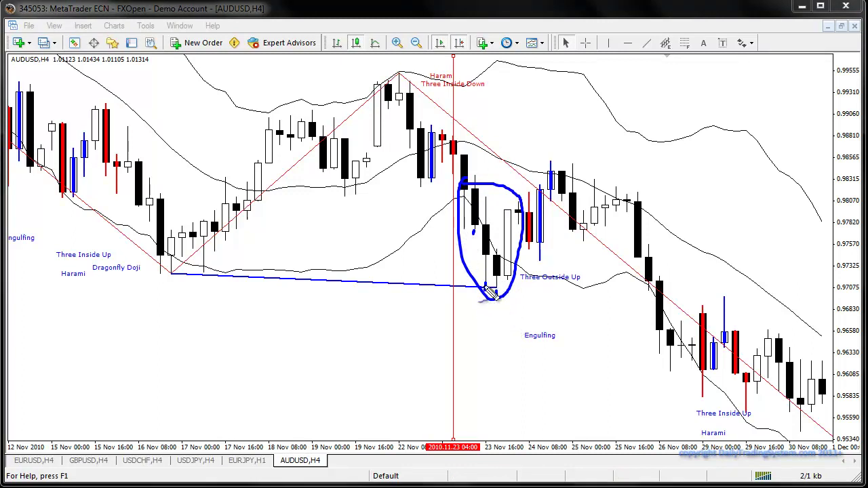
left_click_drag(465, 157, 499, 236)
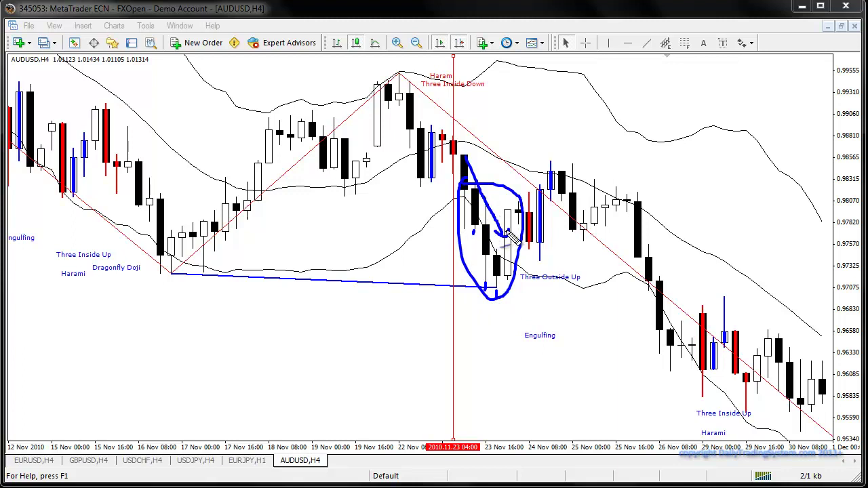
key("Escape")
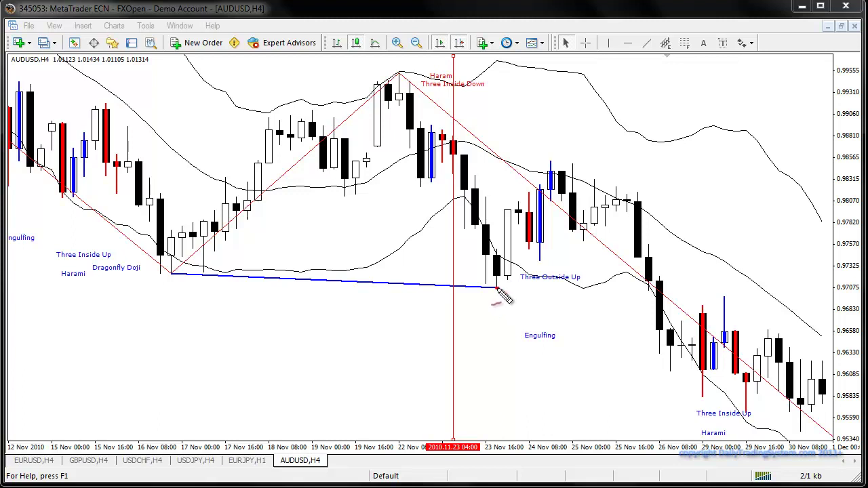
Mark in red the low and midpoint of the last falling candle and the later high at the middle Bollinger band.
left_click_drag(506, 296, 507, 300)
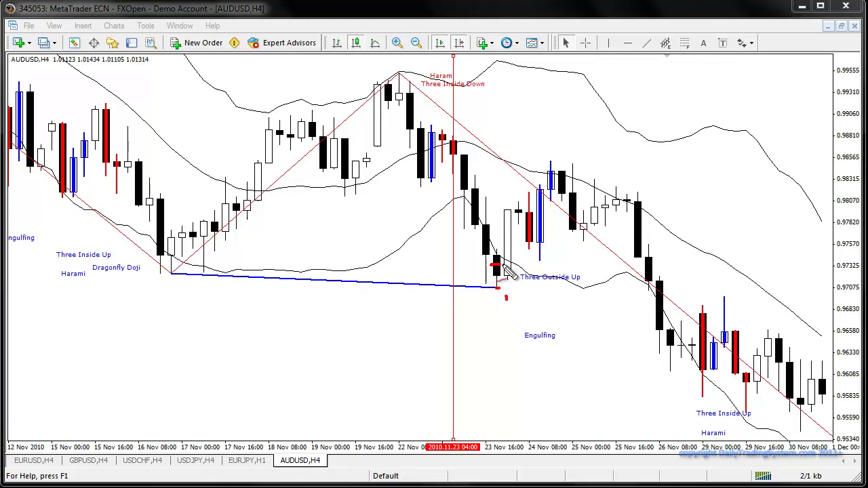
mouse_move(500, 271)
left_mouse_down()
mouse_move(485, 265)
mouse_move(508, 266)
left_mouse_up()
left_click_drag(535, 173, 584, 172)
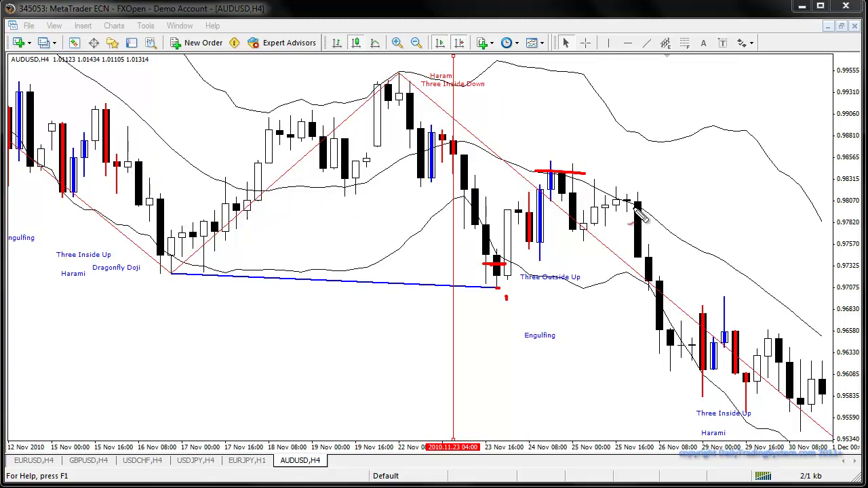
left_click_drag(662, 225, 676, 239)
key("Escape")
Scan the AUDUSD H4 history back from November to late August 2010 for similar Bollinger band reversal setups.
left_click_drag(306, 209, 631, 212)
left_click_drag(278, 247, 643, 235)
left_click_drag(380, 238, 651, 246)
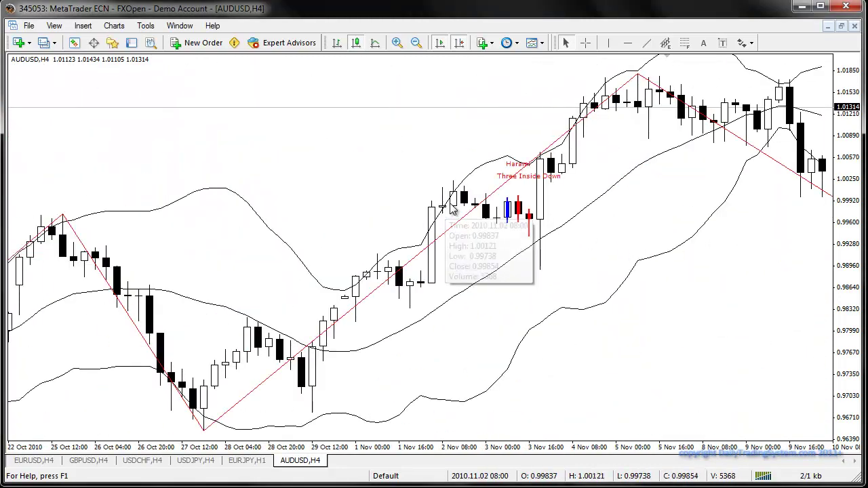
left_click_drag(335, 208, 495, 192)
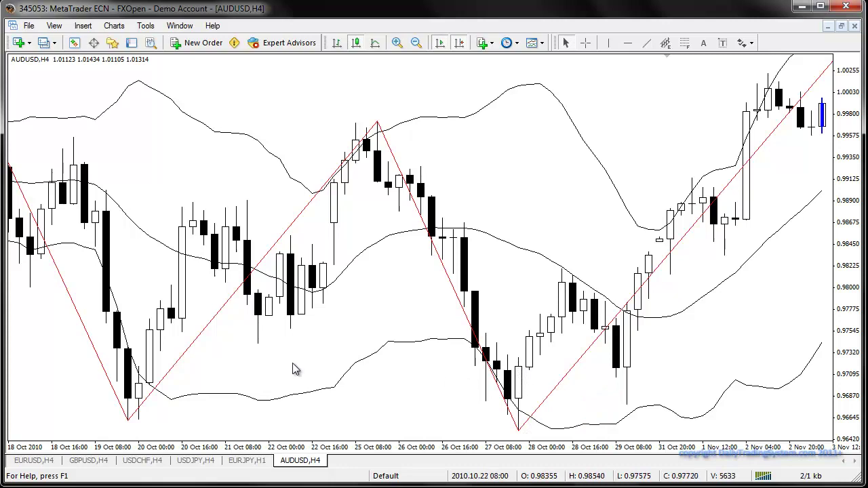
scroll(295, 370, "up", 5)
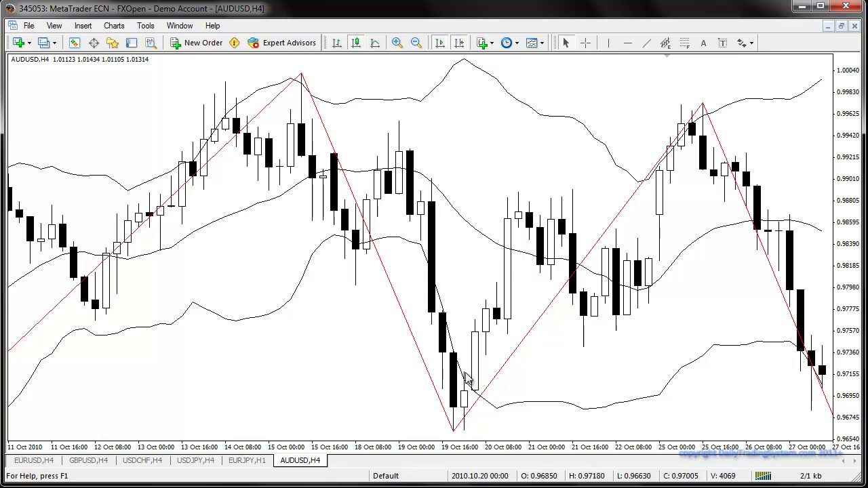
scroll(574, 325, "up", 10)
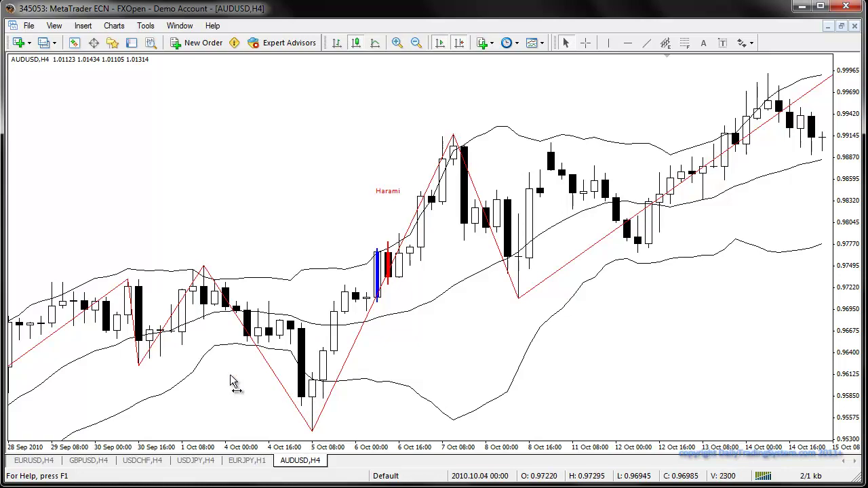
scroll(230, 378, "up", 10)
scroll(380, 372, "up", 8)
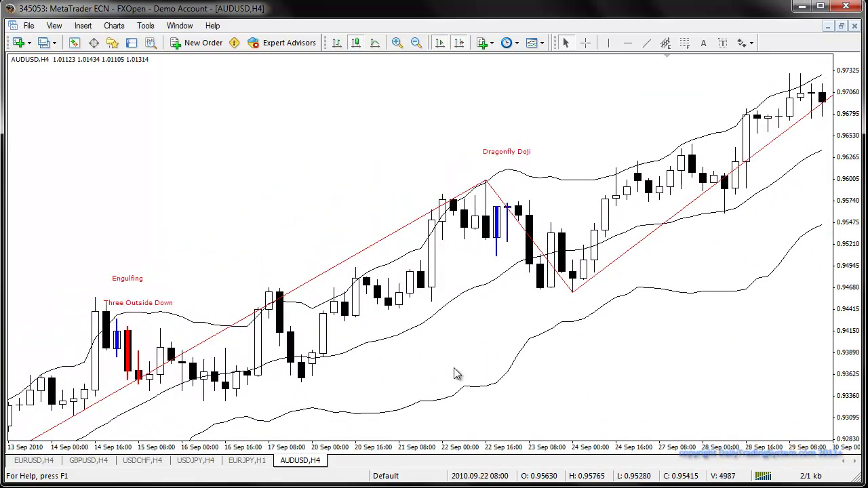
left_click_drag(269, 382, 627, 334)
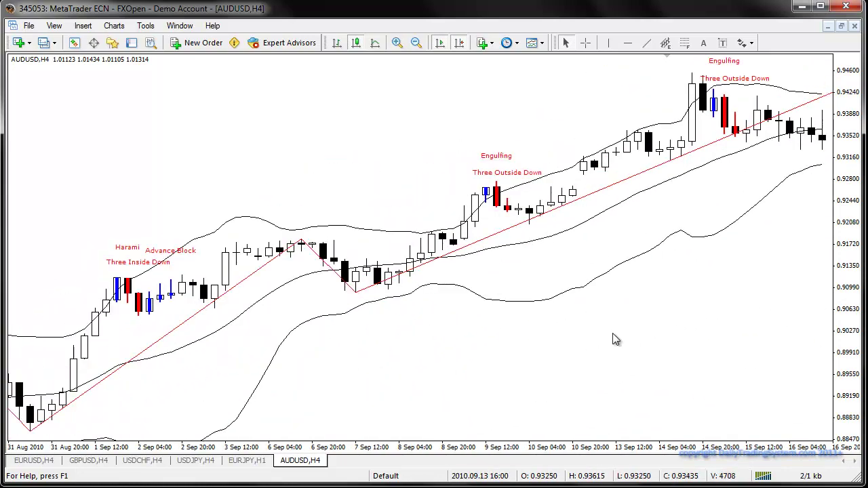
scroll(515, 346, "up", 5)
scroll(387, 356, "up", 5)
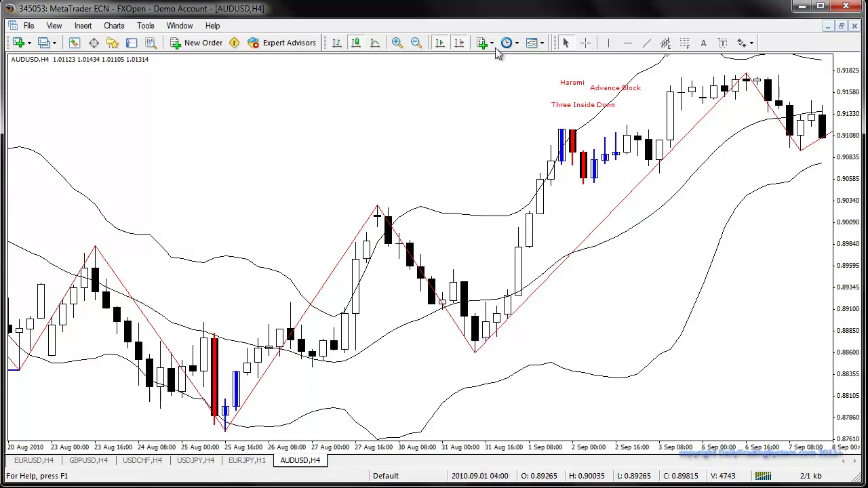
Tick three successive candle lows around 31 August 2010 in blue and circle the candles at the middle Bollinger band.
key("ctrl+2")
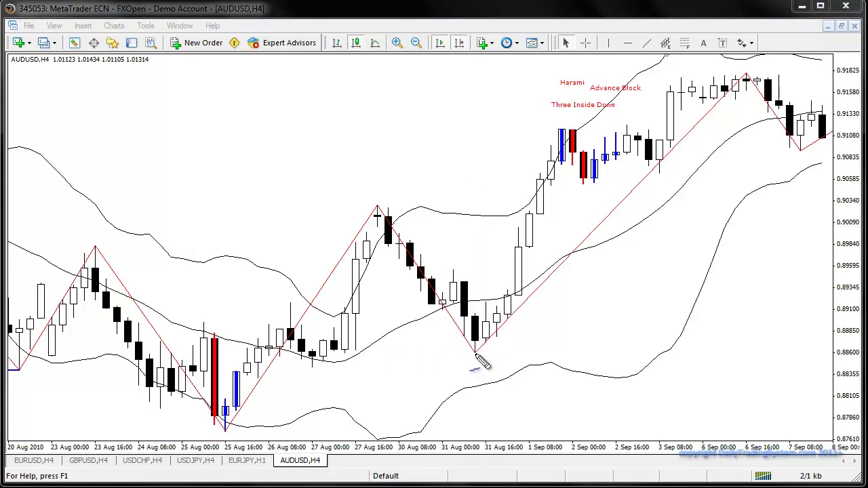
left_click_drag(452, 304, 452, 309)
left_click_drag(464, 338, 473, 361)
mouse_move(426, 290)
left_mouse_down()
mouse_move(497, 289)
mouse_move(423, 283)
left_mouse_up()
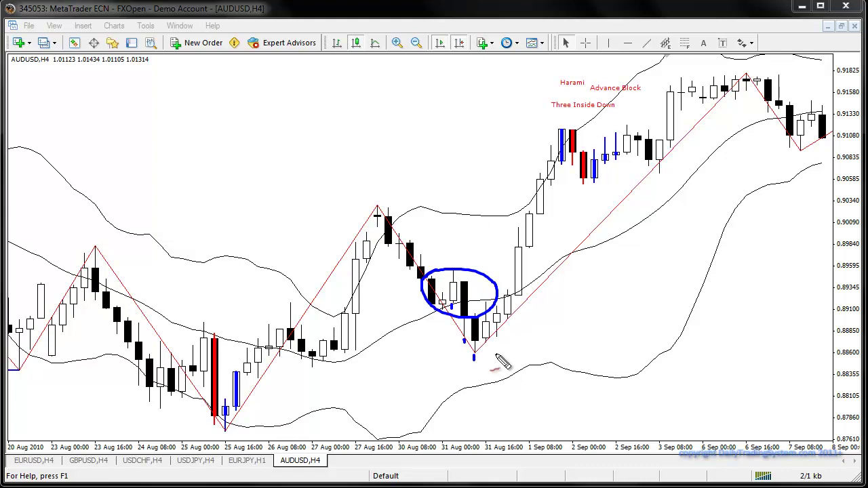
Mark the reversal after the 31 August low in red, with an upward arrow and marks at the middle and upper bands.
left_click_drag(480, 363, 489, 361)
left_click_drag(486, 370, 491, 354)
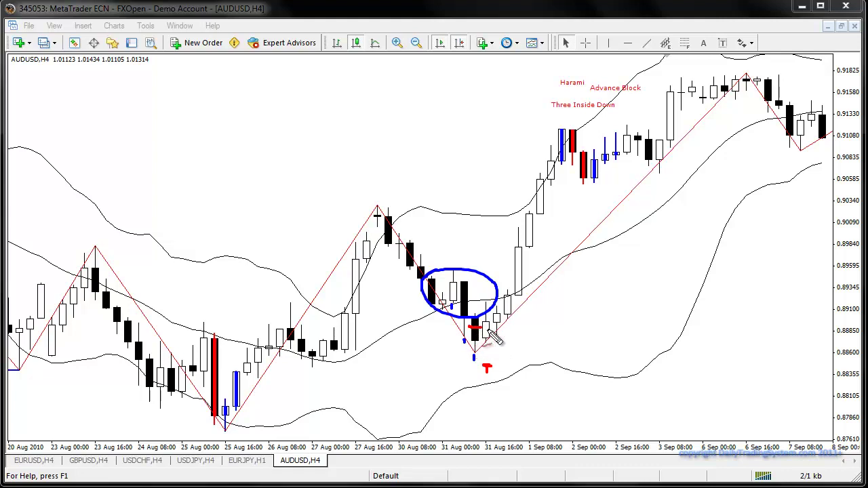
left_click_drag(491, 355, 505, 350)
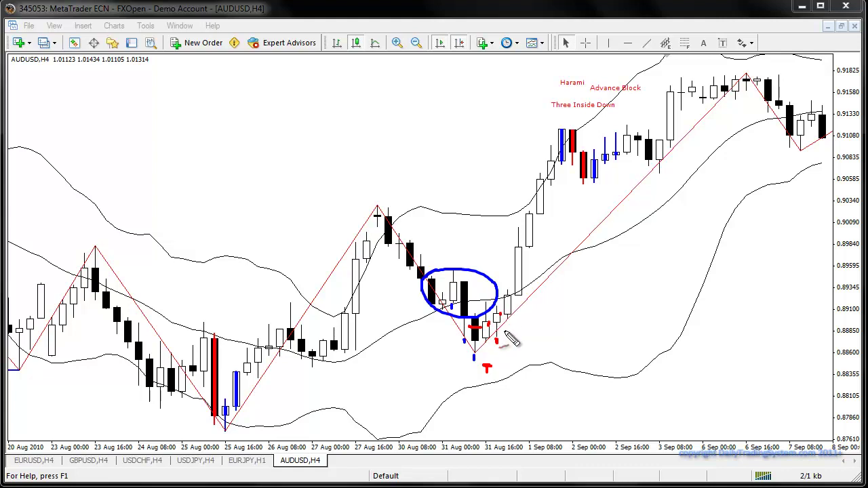
mouse_move(509, 314)
left_mouse_down()
mouse_move(554, 260)
mouse_move(556, 274)
left_mouse_up()
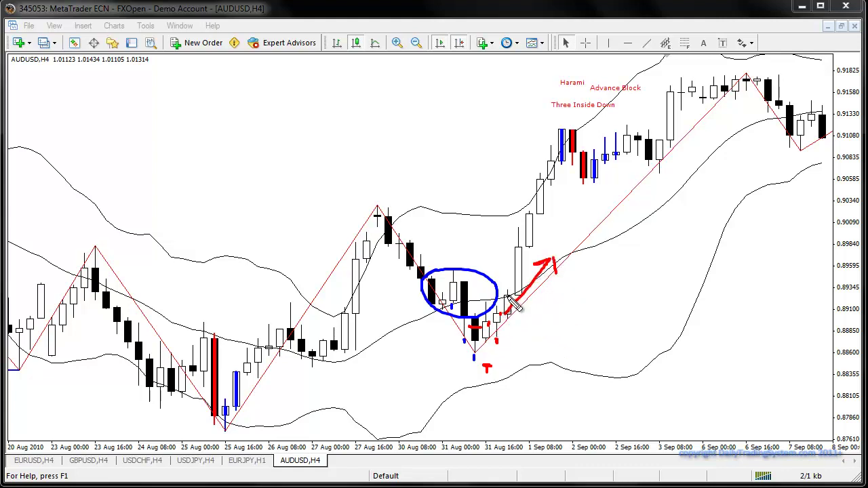
left_click_drag(505, 297, 523, 288)
left_click_drag(512, 215, 527, 202)
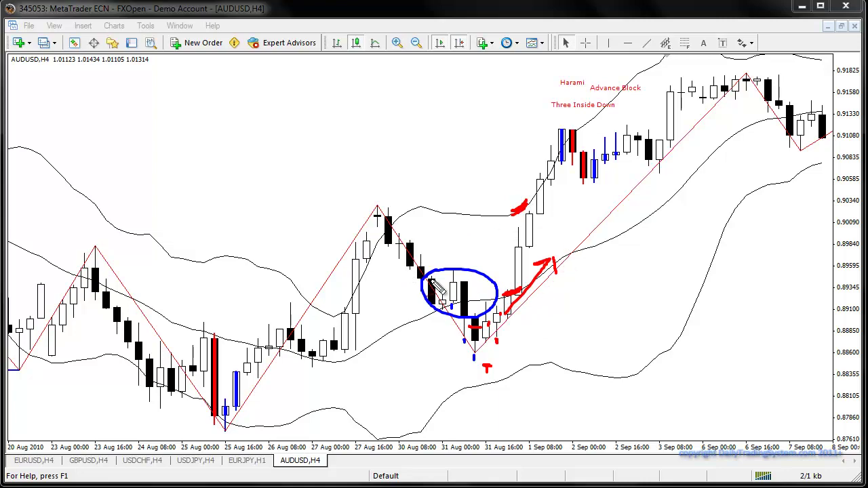
key("Escape")
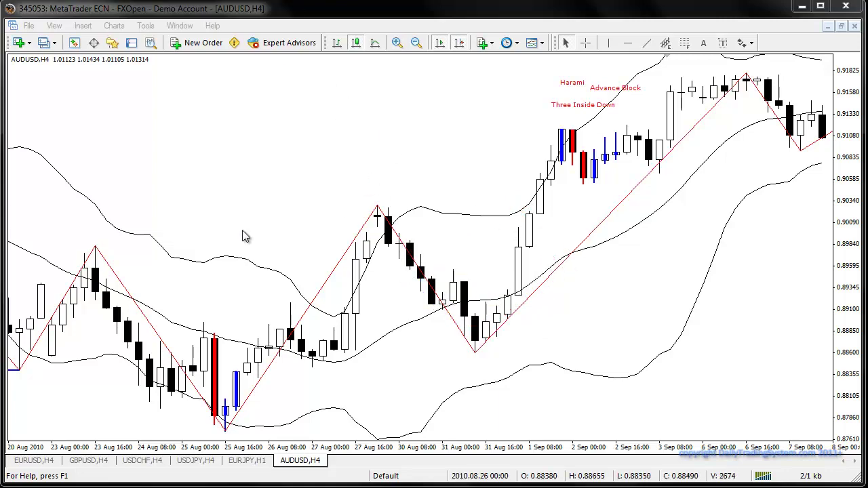
Mark in blue the candle levels leading into the 16 August 2010 low and the points reached at the middle and upper Bollinger bands.
left_click_drag(246, 235, 562, 210)
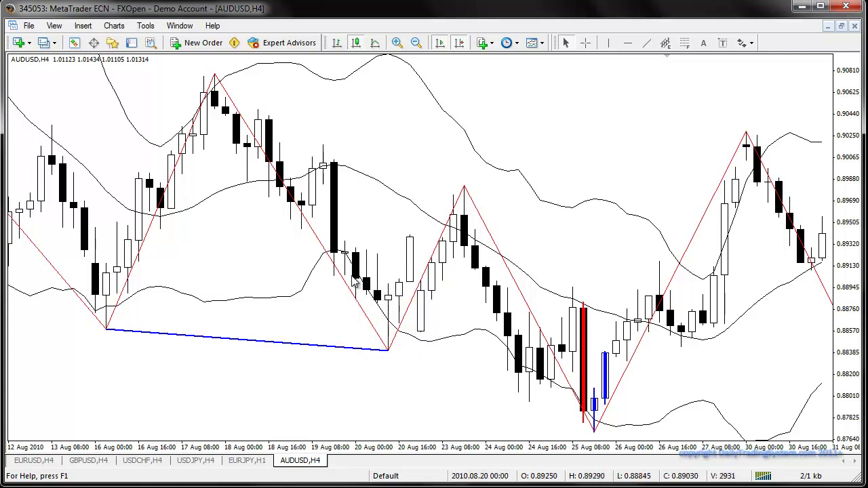
left_click_drag(353, 277, 608, 272)
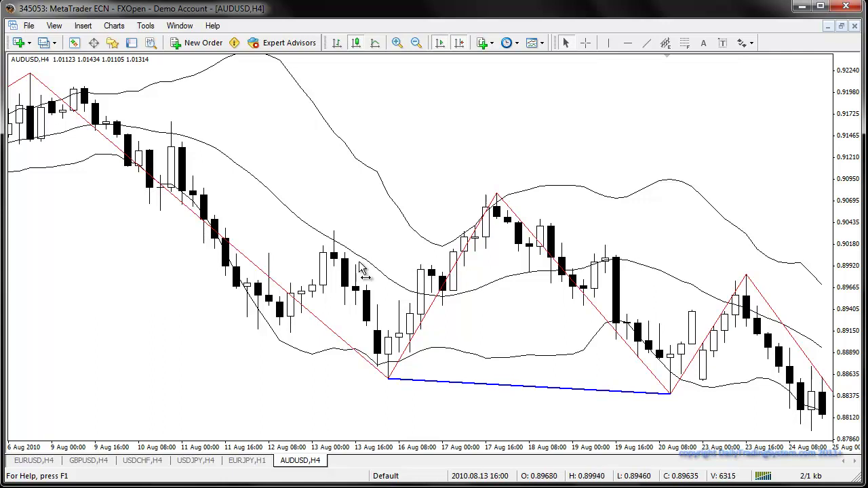
left_click_drag(363, 270, 362, 270)
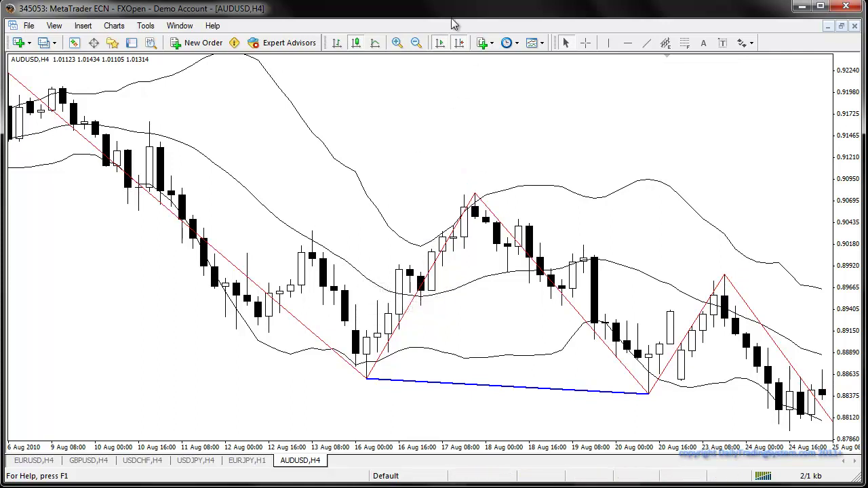
key("ctrl+2")
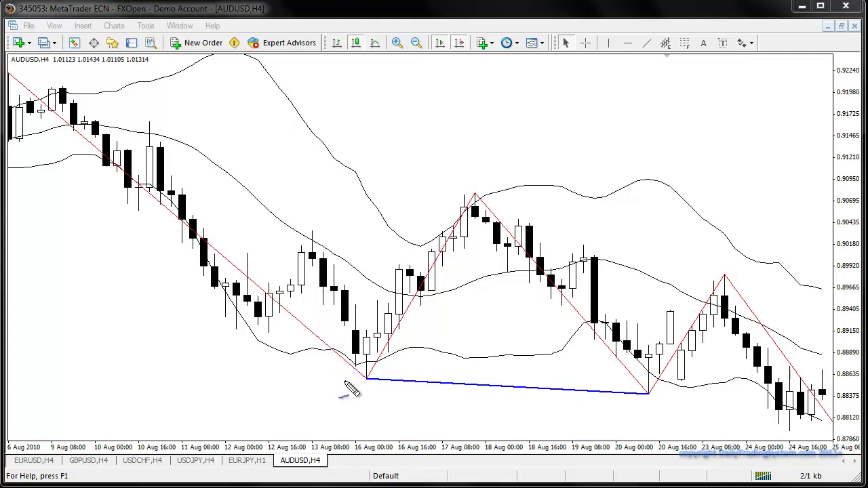
left_click(343, 330)
mouse_move(365, 384)
left_mouse_down()
mouse_move(373, 385)
mouse_move(377, 361)
left_mouse_up()
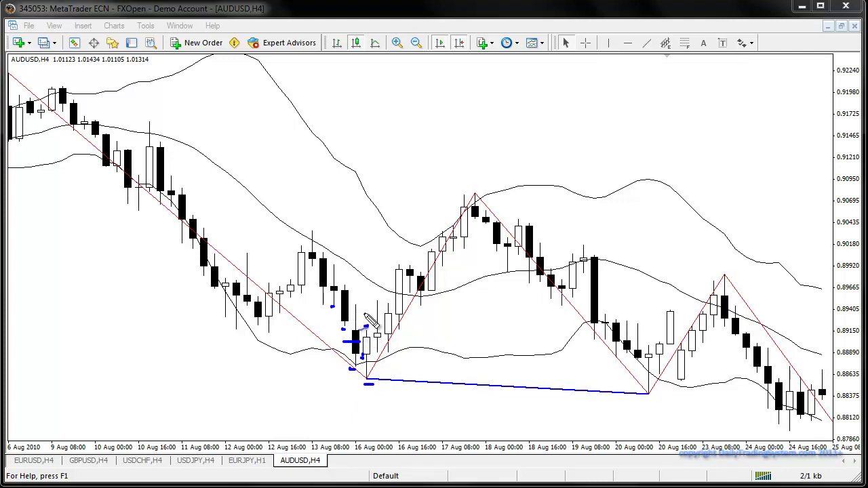
left_click_drag(353, 301, 358, 301)
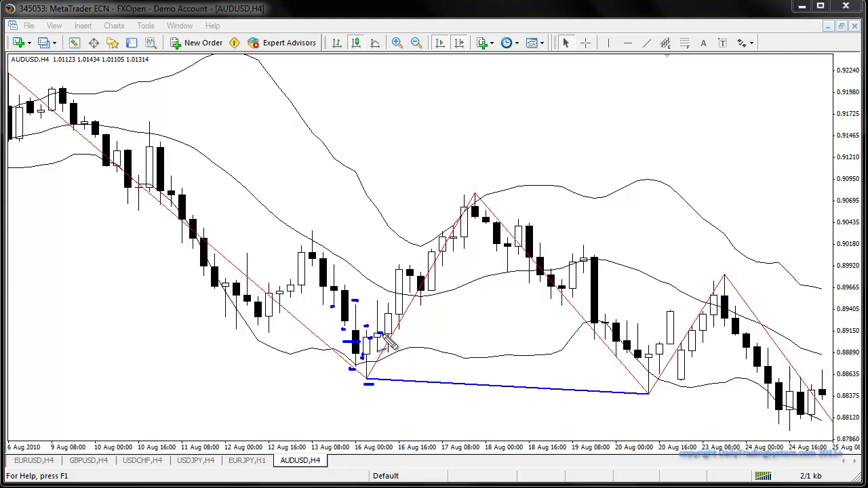
left_click_drag(407, 293, 386, 289)
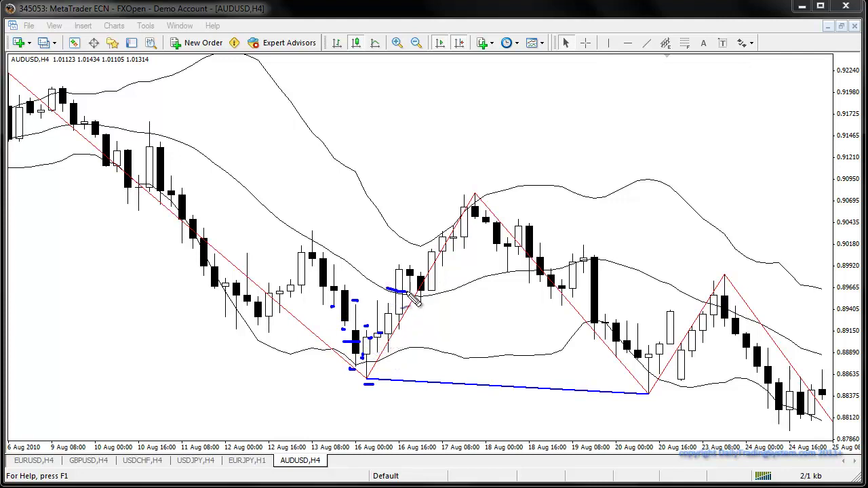
left_click_drag(439, 230, 460, 217)
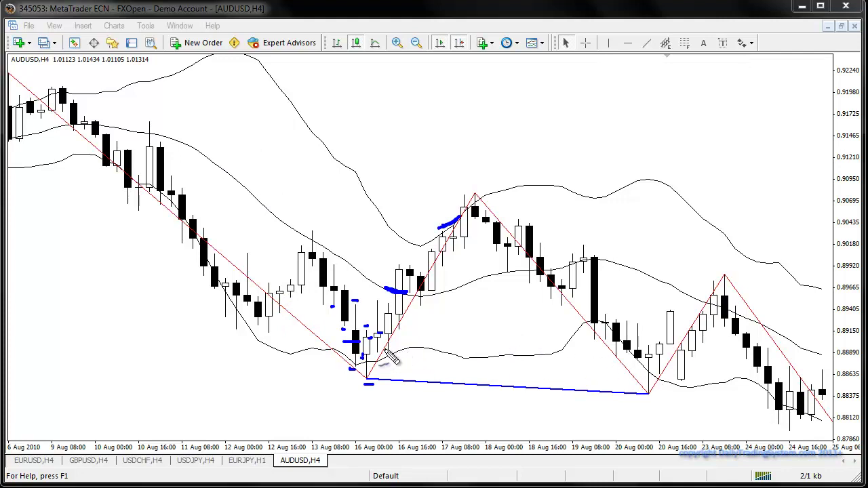
Sketch in blue the falling wave with its circled 13 August rebound and a descending line along the middle band, and clear the drawing.
mouse_move(323, 230)
left_mouse_down()
mouse_move(354, 270)
mouse_move(324, 230)
left_mouse_up()
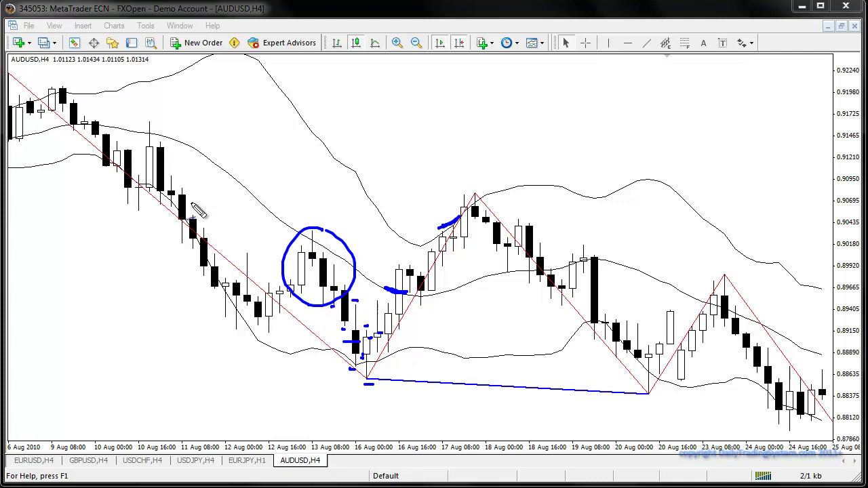
mouse_move(157, 167)
left_mouse_down()
mouse_move(239, 312)
mouse_move(293, 297)
mouse_move(324, 255)
mouse_move(354, 262)
mouse_move(358, 279)
mouse_move(377, 285)
mouse_move(463, 395)
left_mouse_up()
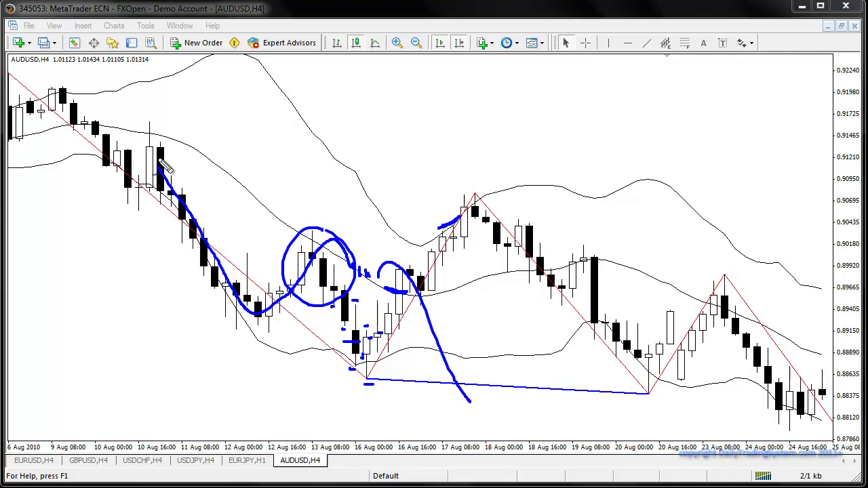
left_click_drag(123, 130, 490, 360)
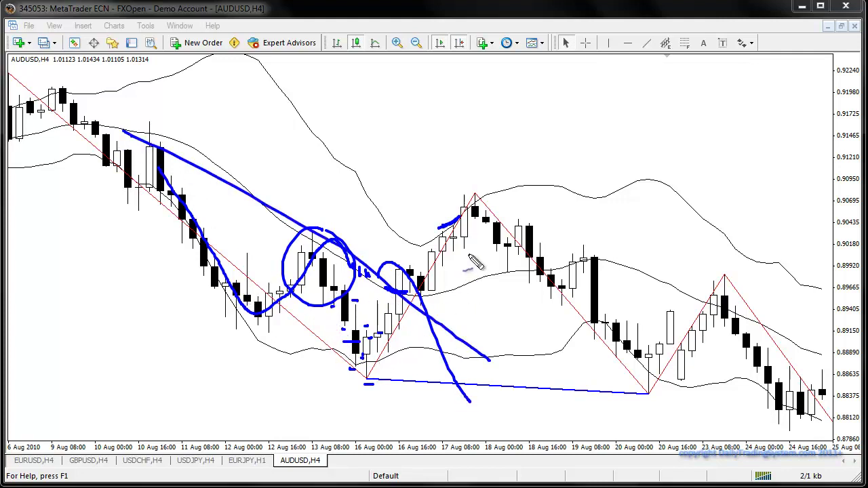
key("Escape")
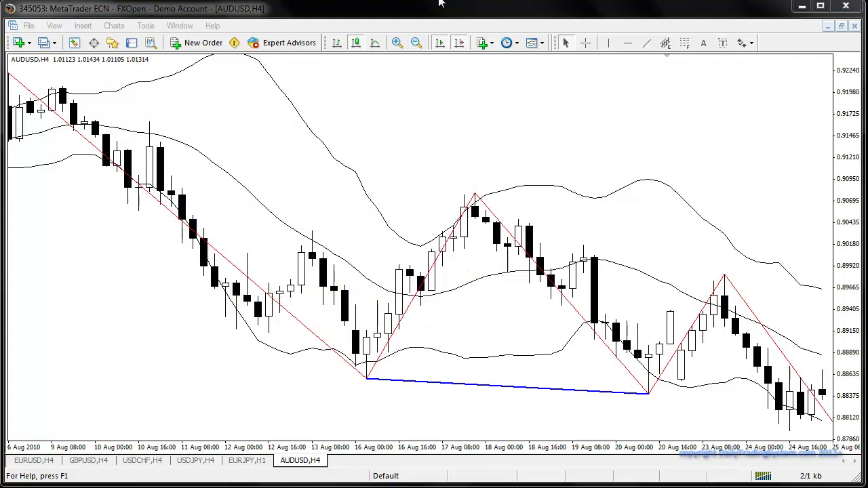
Sketch two blue candles with wicks above the price, the second slightly lower, with a dashed level line below the first candle's body.
mouse_move(408, 86)
left_mouse_down()
mouse_move(419, 124)
mouse_move(431, 83)
mouse_move(400, 81)
left_mouse_up()
mouse_move(442, 140)
left_mouse_down()
mouse_move(468, 136)
mouse_move(449, 138)
mouse_move(453, 102)
mouse_move(468, 100)
mouse_move(470, 138)
left_mouse_up()
mouse_move(458, 100)
left_mouse_down()
mouse_move(458, 81)
mouse_move(420, 61)
left_mouse_up()
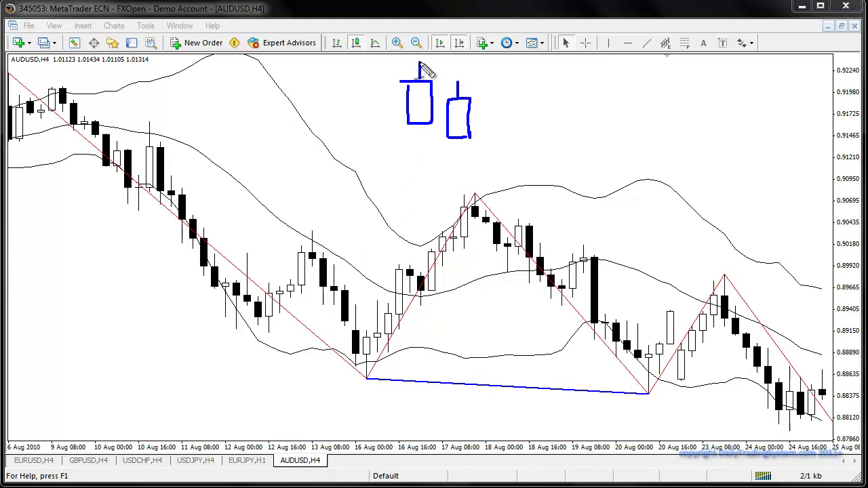
mouse_move(420, 124)
left_mouse_down()
mouse_move(458, 144)
mouse_move(410, 138)
left_mouse_up()
left_click(444, 138)
left_click(435, 138)
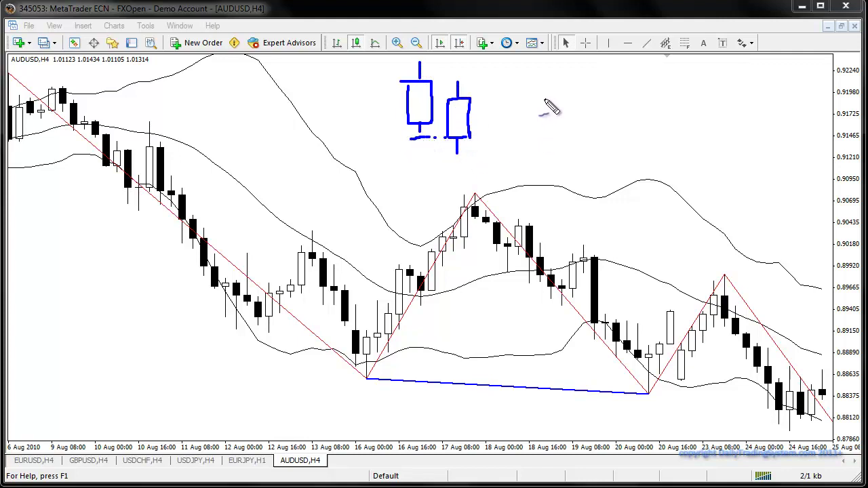
Sketch a second pair of blue candles with wicks beside the first, the second body starting where the first one ends.
left_click_drag(535, 95, 568, 96)
left_click_drag(540, 127, 543, 140)
mouse_move(569, 96)
left_mouse_down()
mouse_move(549, 141)
mouse_move(540, 144)
mouse_move(620, 139)
mouse_move(575, 144)
mouse_move(576, 178)
mouse_move(619, 178)
left_mouse_up()
mouse_move(619, 139)
left_mouse_down()
mouse_move(620, 178)
mouse_move(599, 198)
mouse_move(594, 119)
left_mouse_up()
left_click_drag(549, 81, 549, 95)
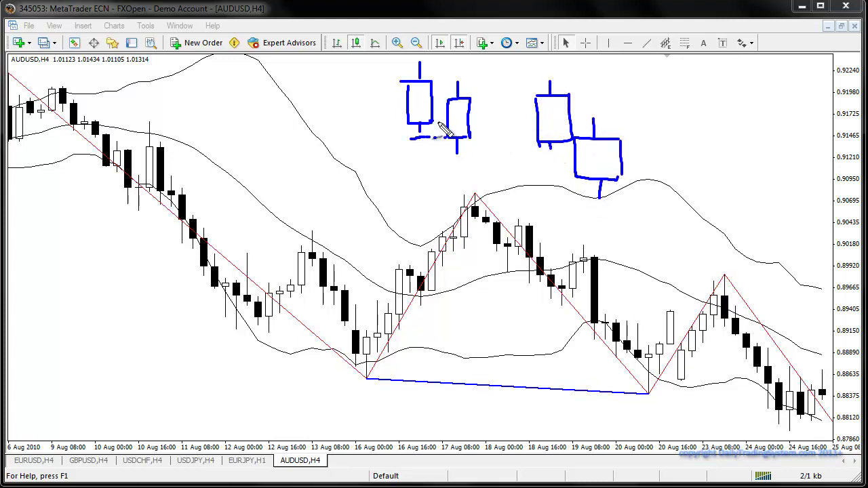
Circle both sketched candle pairs and connect the second pair to the candle at the 16 August low with a curved line.
mouse_move(424, 64)
left_mouse_down()
mouse_move(394, 151)
mouse_move(429, 69)
left_mouse_up()
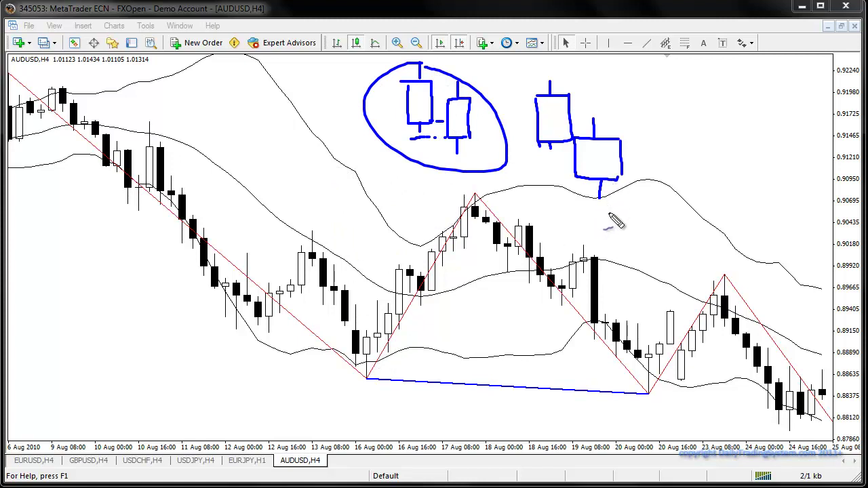
mouse_move(526, 69)
left_mouse_down()
mouse_move(647, 122)
mouse_move(562, 170)
mouse_move(543, 141)
mouse_move(514, 217)
mouse_move(373, 337)
left_mouse_up()
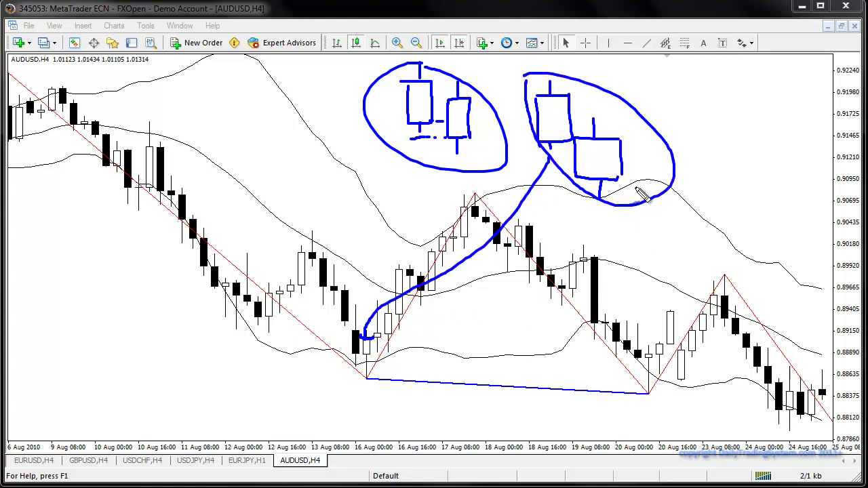
Add a small third candle with wicks to the second sketched pair and draw an upward arrow from its upper edge.
mouse_move(623, 123)
left_mouse_down()
mouse_move(623, 139)
mouse_move(654, 135)
mouse_move(621, 122)
mouse_move(661, 136)
left_mouse_up()
left_click_drag(638, 109, 638, 160)
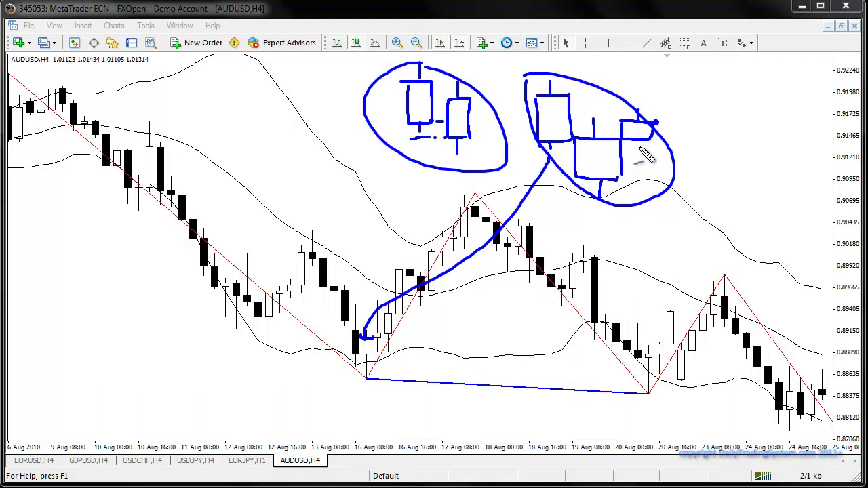
left_click(617, 140)
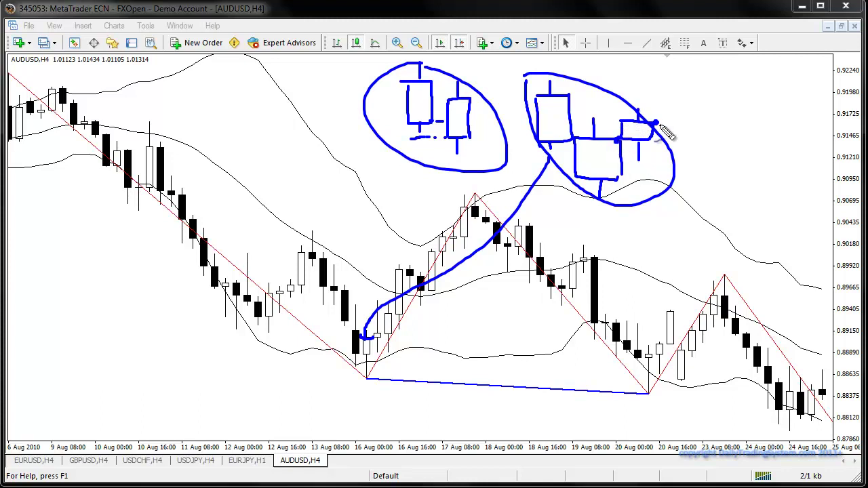
mouse_move(658, 123)
left_mouse_down()
mouse_move(661, 76)
mouse_move(653, 84)
left_mouse_up()
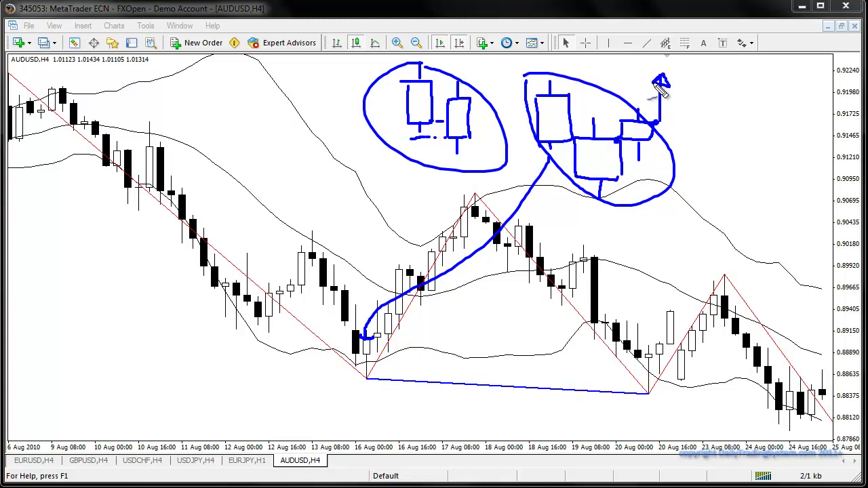